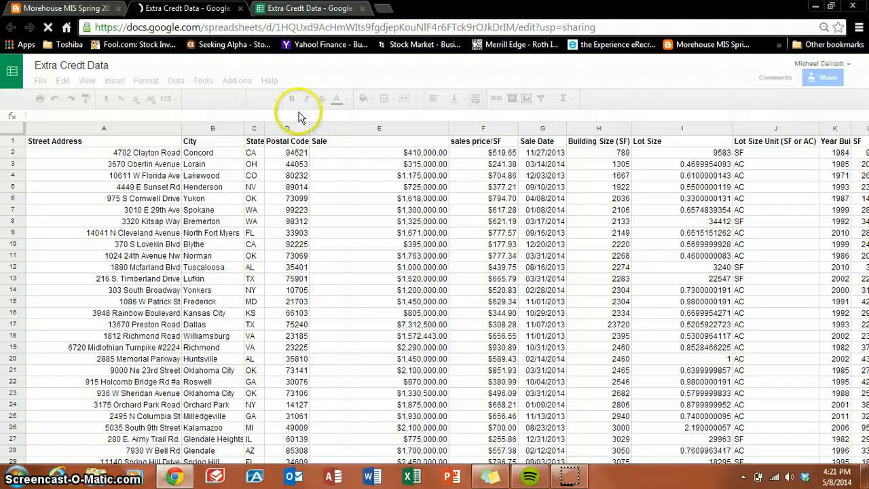
Download the Extra Credt Data Google spreadsheet as a Microsoft Excel (.xlsx) file.
click(89, 12)
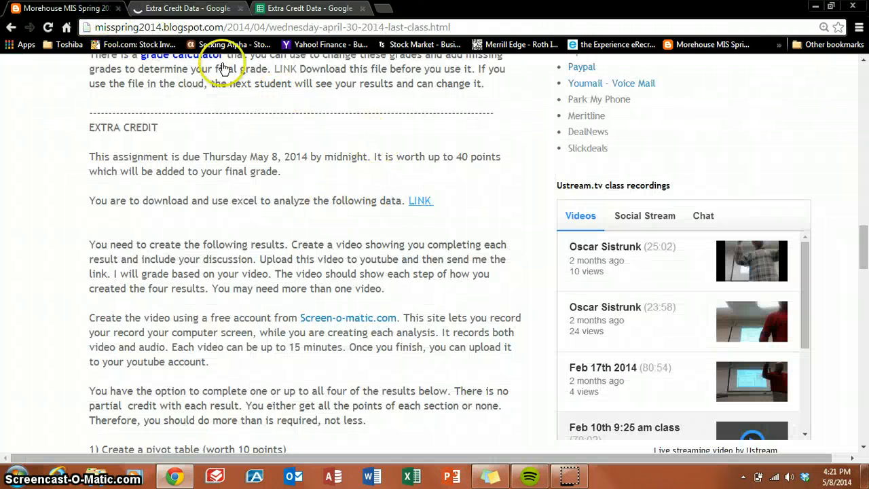
click(197, 10)
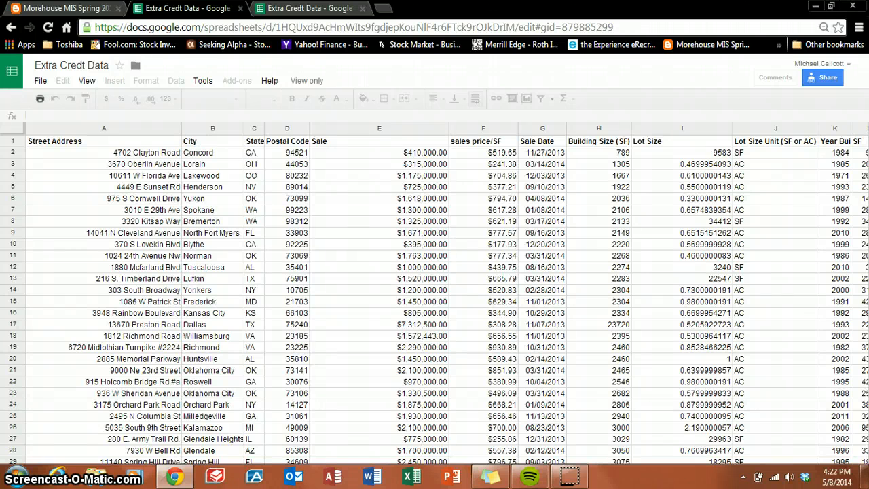
click(40, 82)
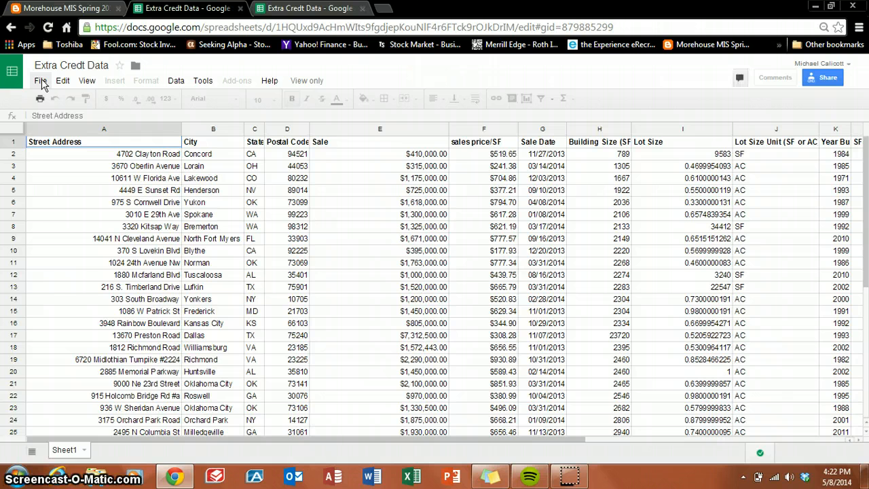
click(40, 81)
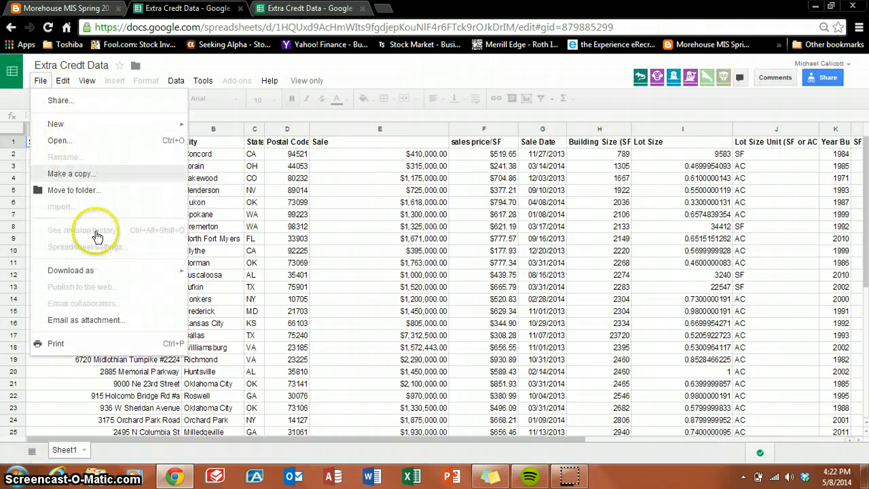
mouse_move(97, 272)
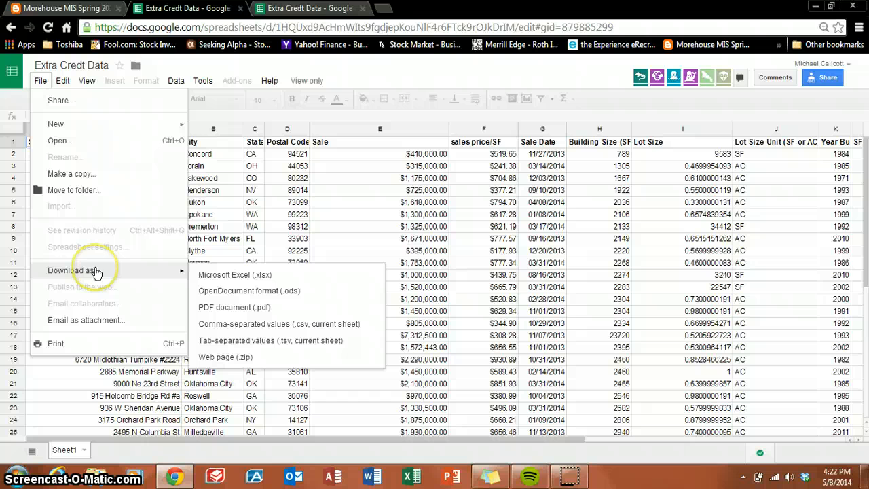
click(232, 279)
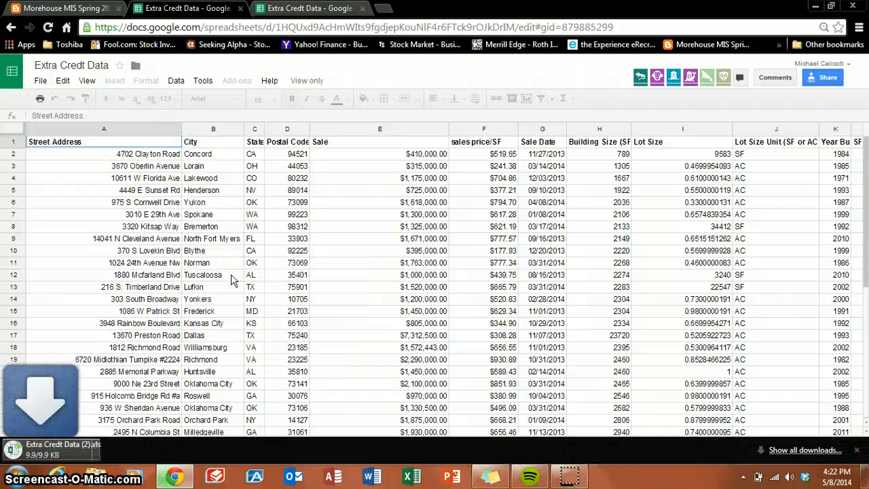
Open the downloaded Extra Credt Data (2) workbook in Excel, enable editing and maximize its window.
click(75, 449)
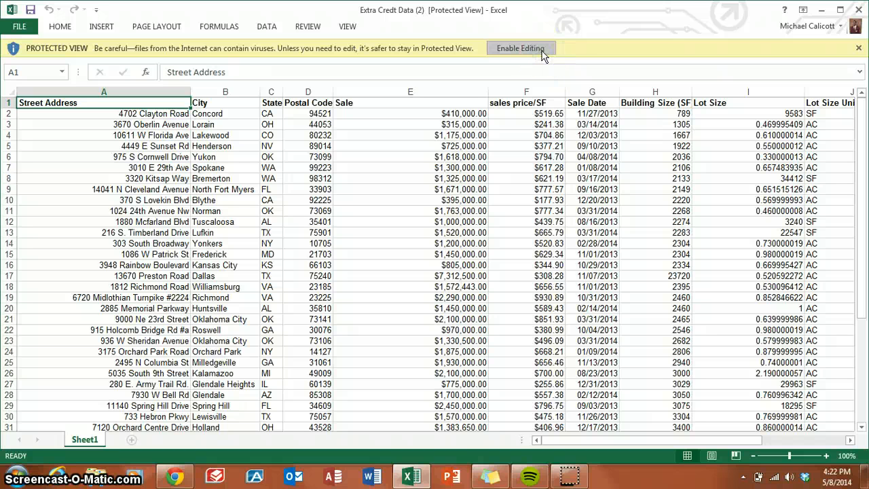
click(543, 51)
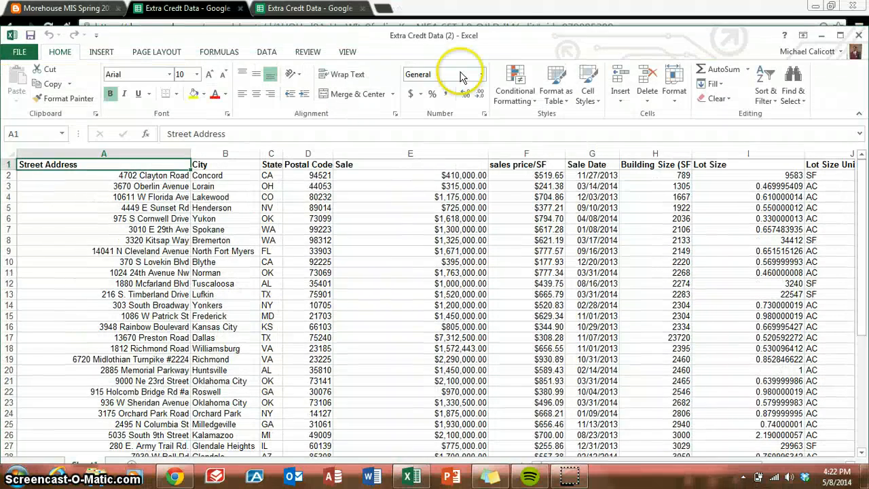
double_click(526, 41)
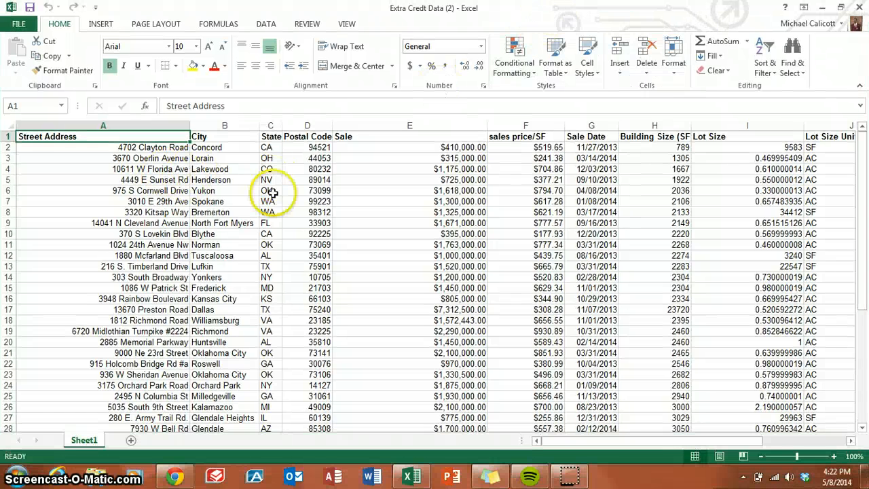
Insert a PivotTable on a new worksheet using the whole data range Sheet1!$A$1:$L$44.
click(413, 268)
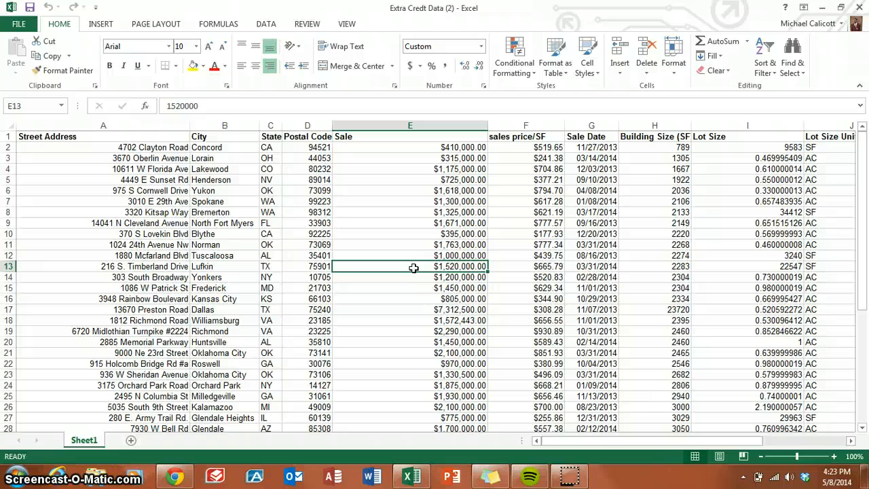
click(510, 244)
click(413, 320)
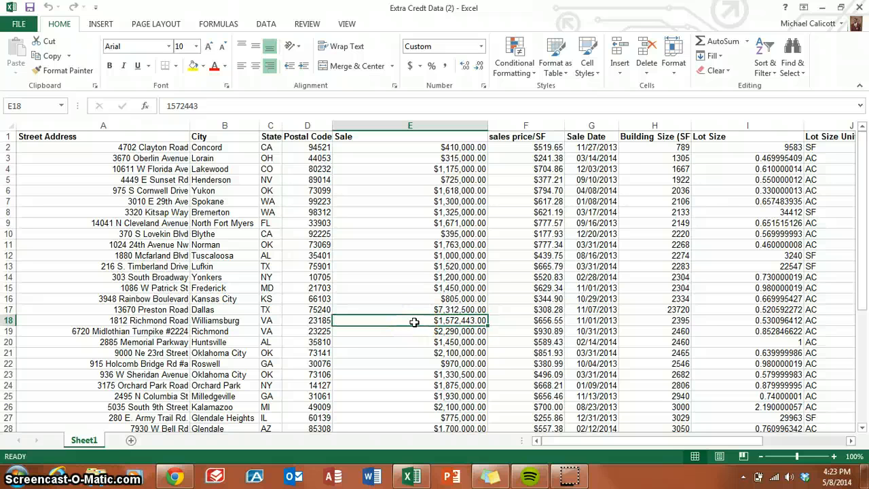
key(ctrl+a)
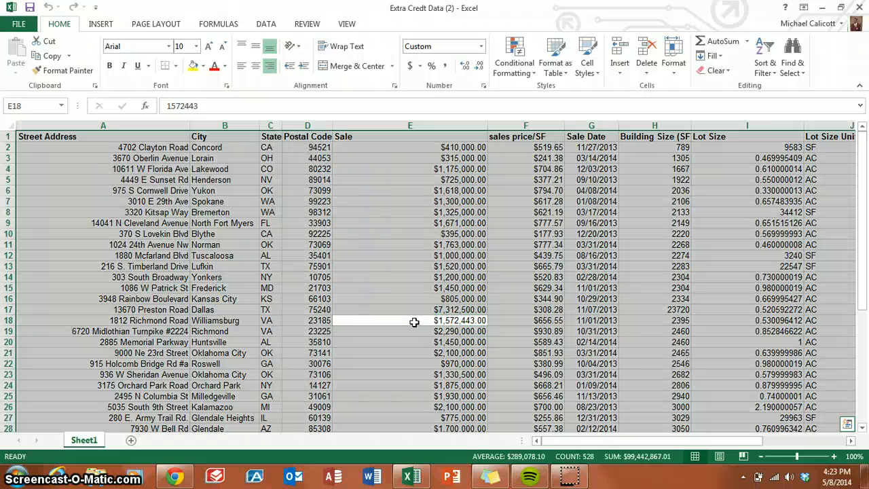
click(102, 24)
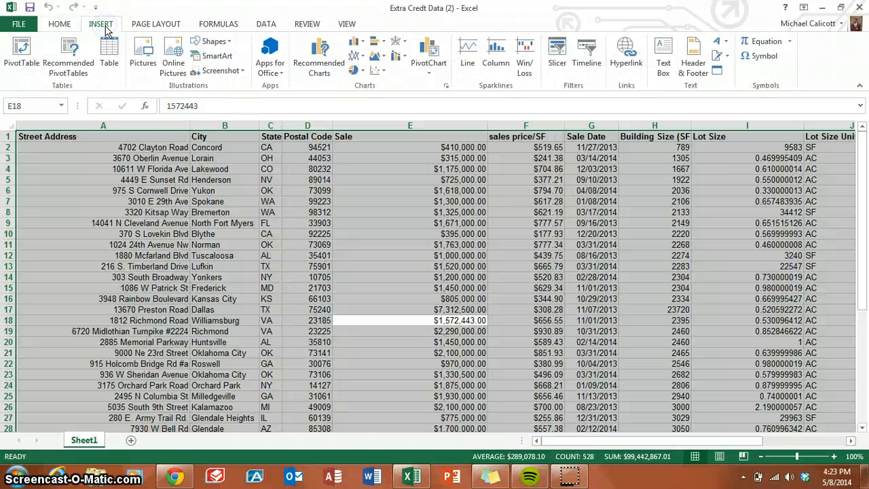
click(22, 53)
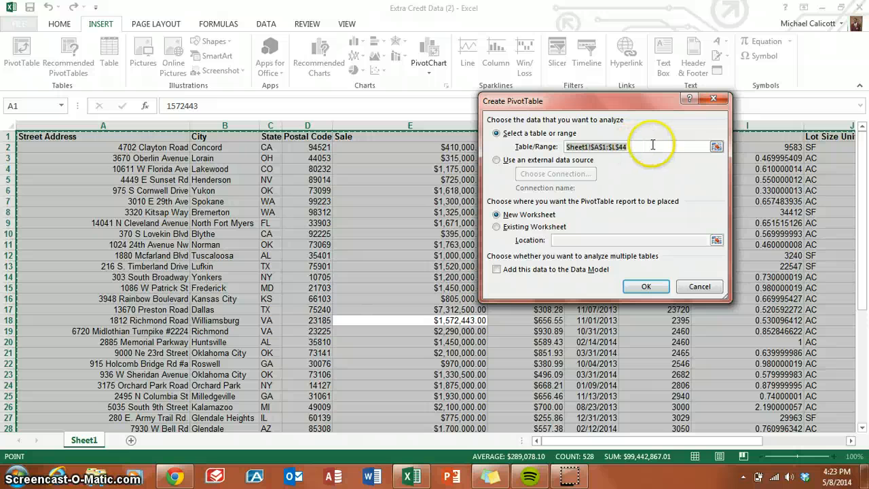
click(652, 145)
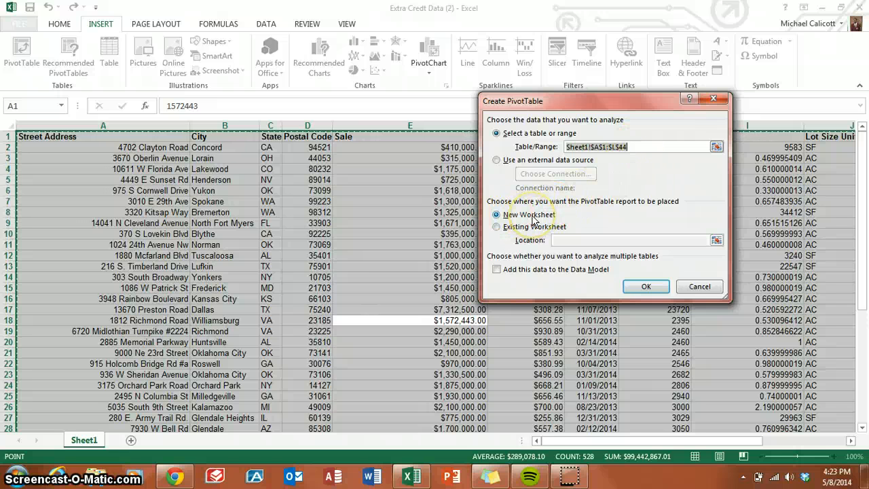
click(536, 222)
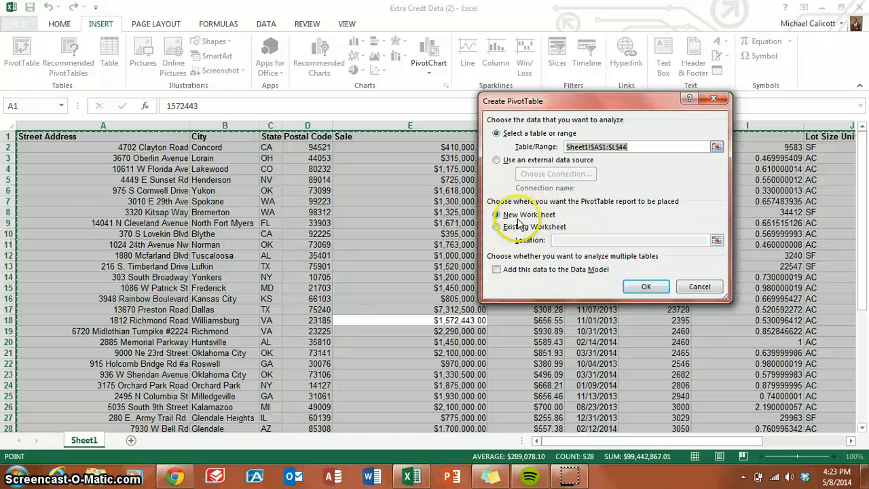
click(643, 285)
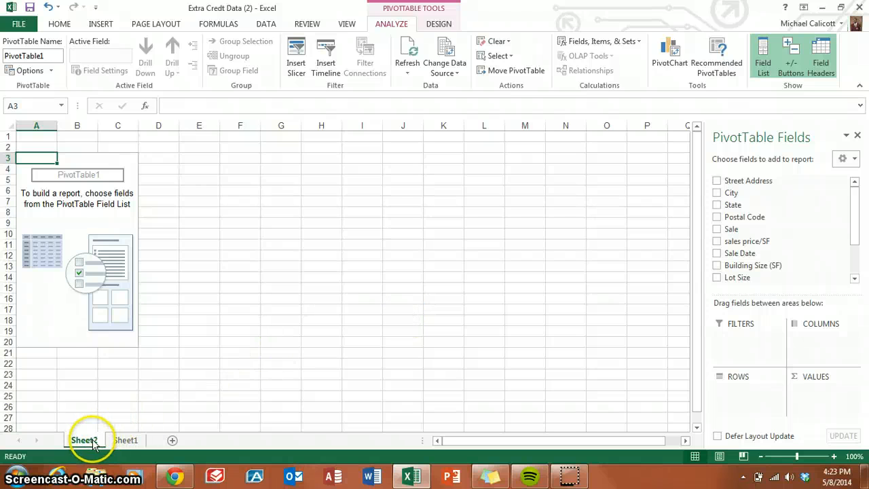
Rename the source data sheet as Data and the new PivotTable sheet as Pivot Table.
click(123, 440)
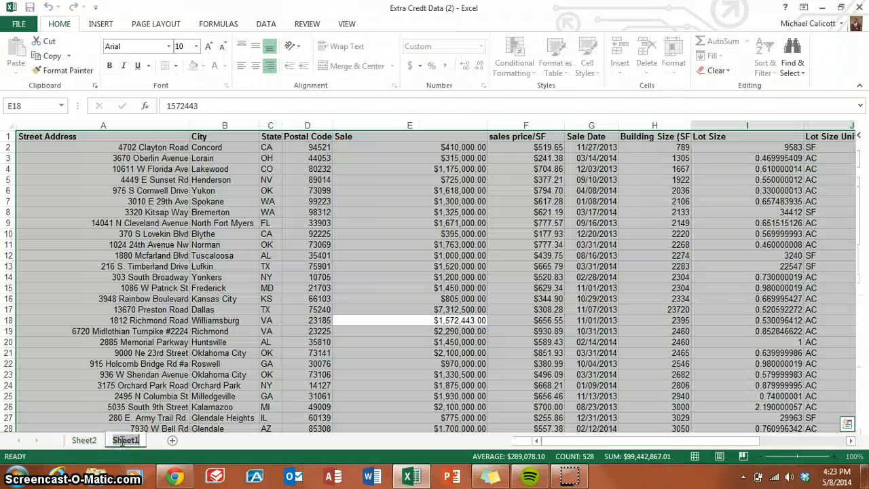
text(Data)
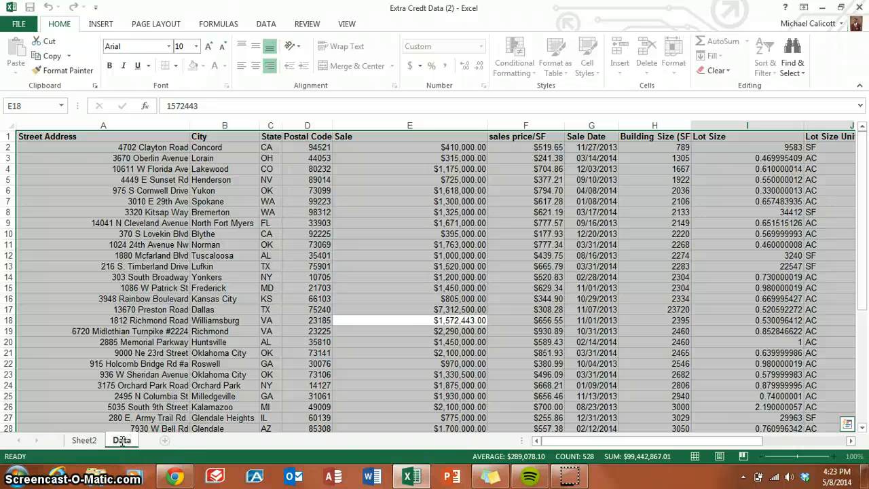
click(84, 441)
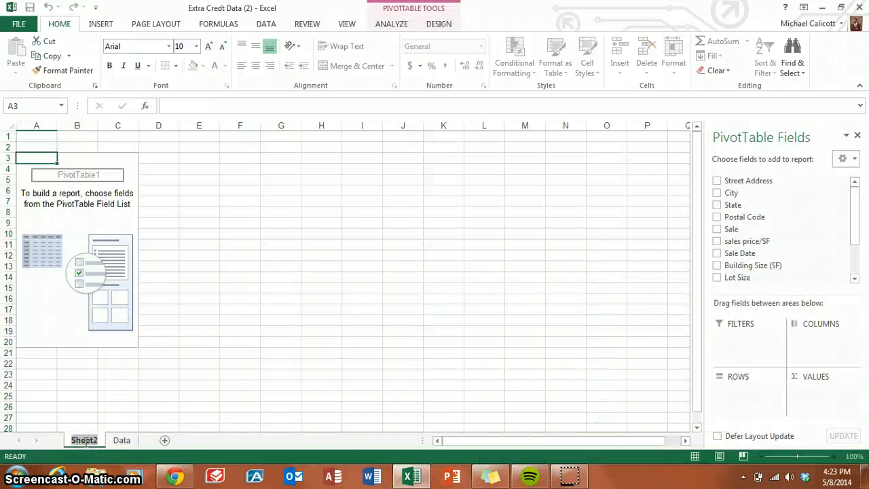
text(Pivot Table)
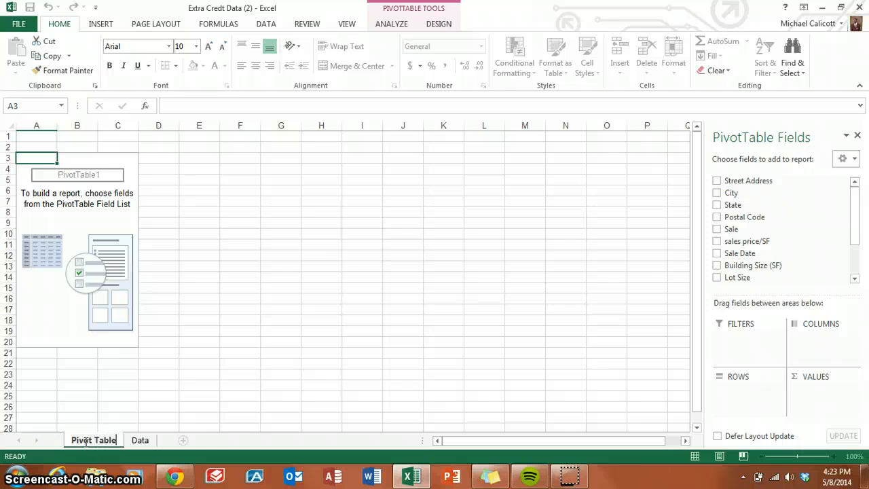
click(228, 442)
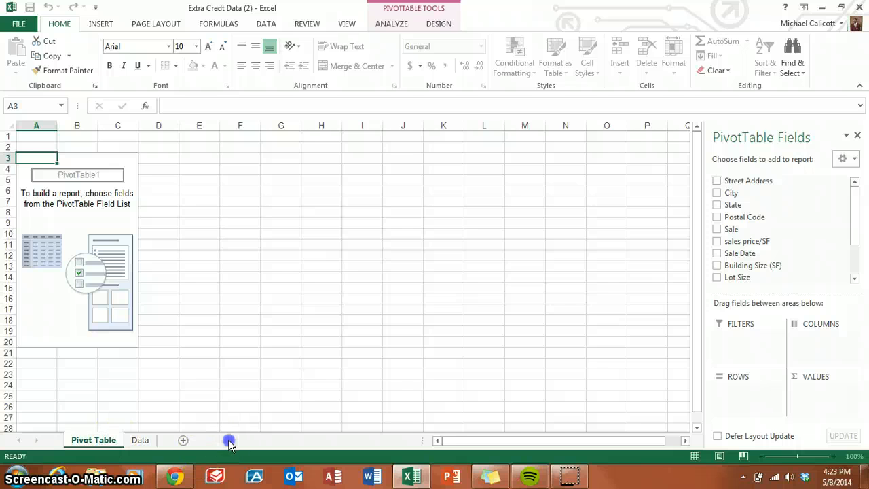
Select cells inside and outside the empty PivotTable area to check when its field list is available.
click(73, 193)
click(53, 171)
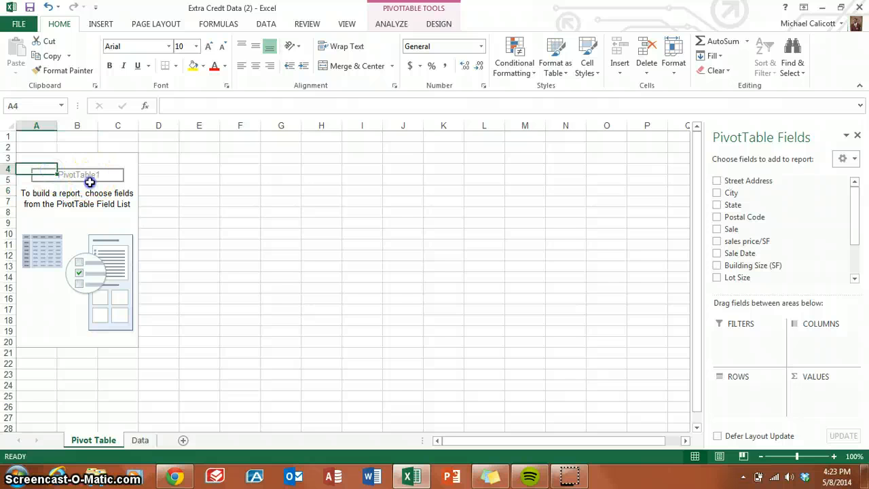
click(87, 180)
click(77, 212)
click(121, 201)
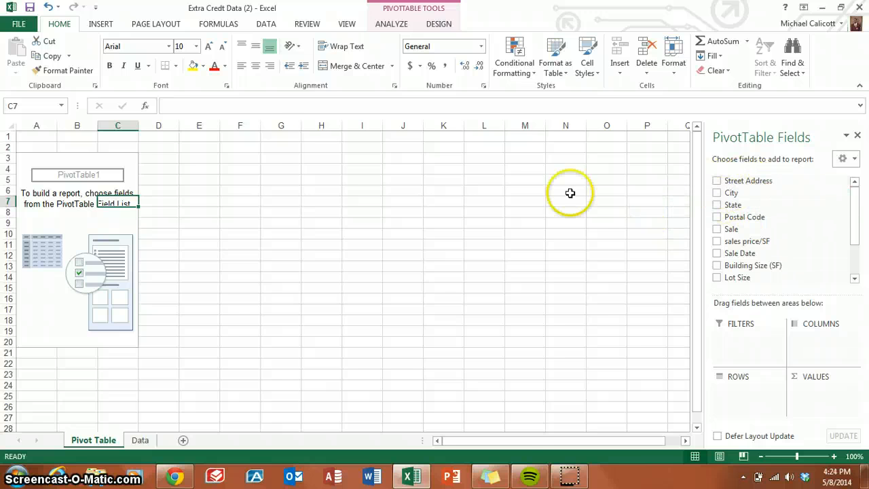
click(195, 178)
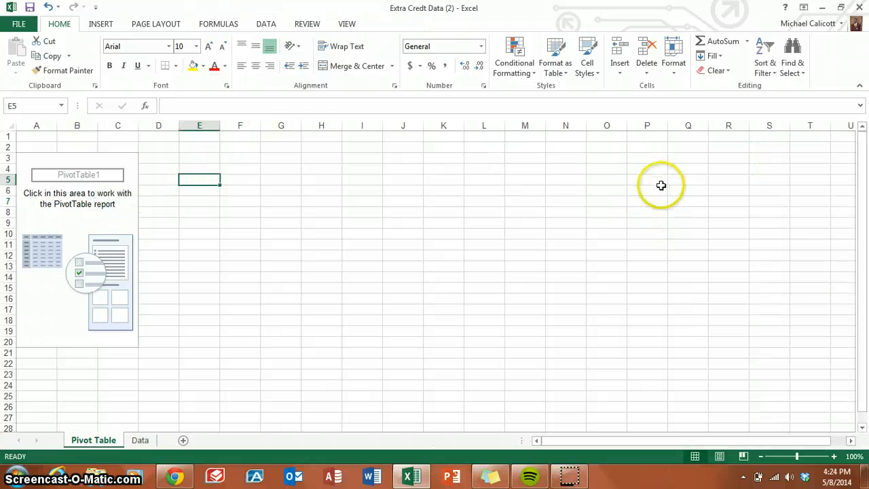
click(25, 160)
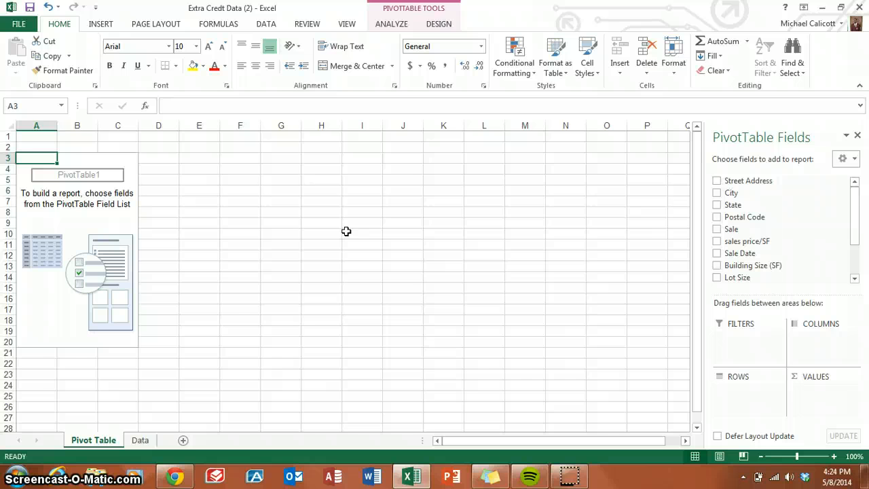
Switch to the class blog in Chrome and read the extra credit assignment's pivot table requirements.
key(alt+Tab)
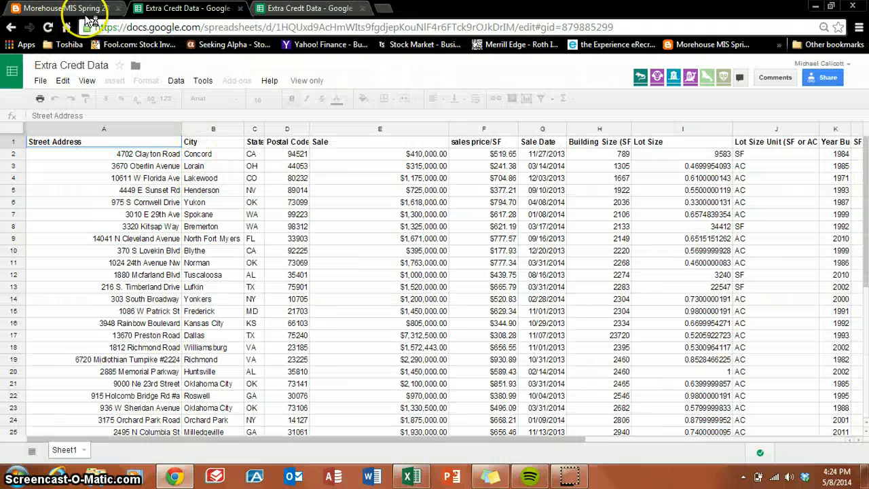
click(76, 8)
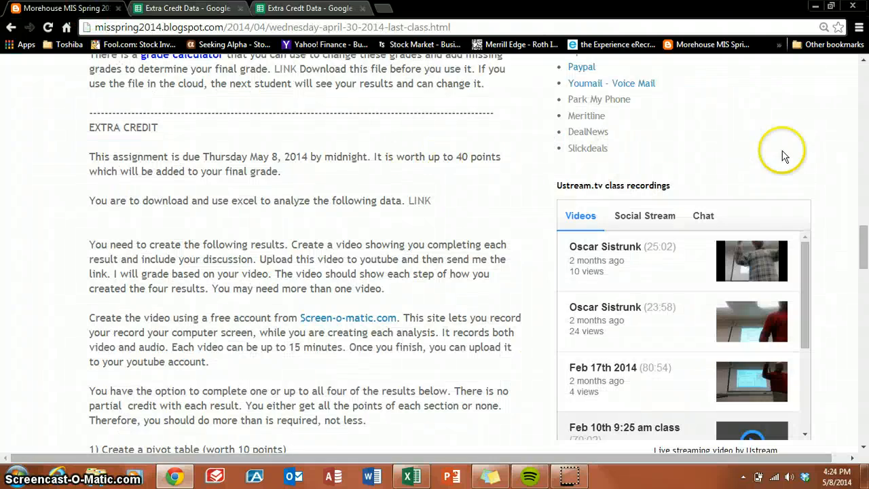
scroll(865, 261, down, 5)
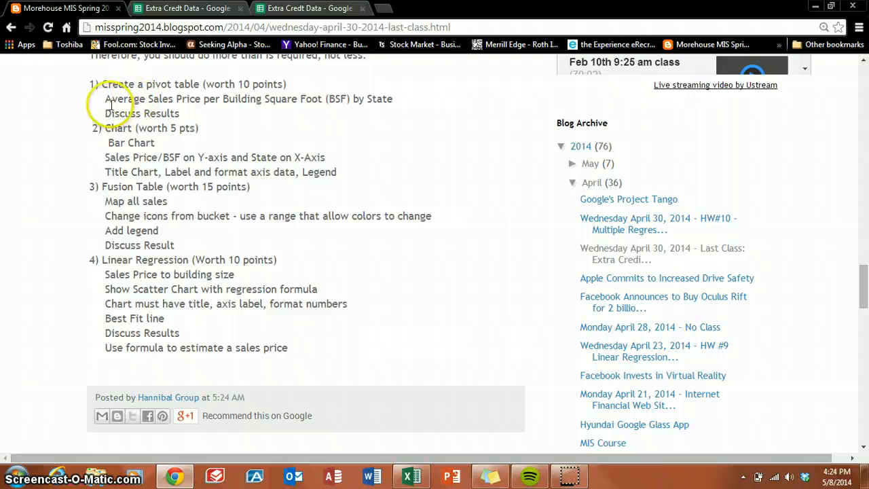
drag(105, 98, 204, 109)
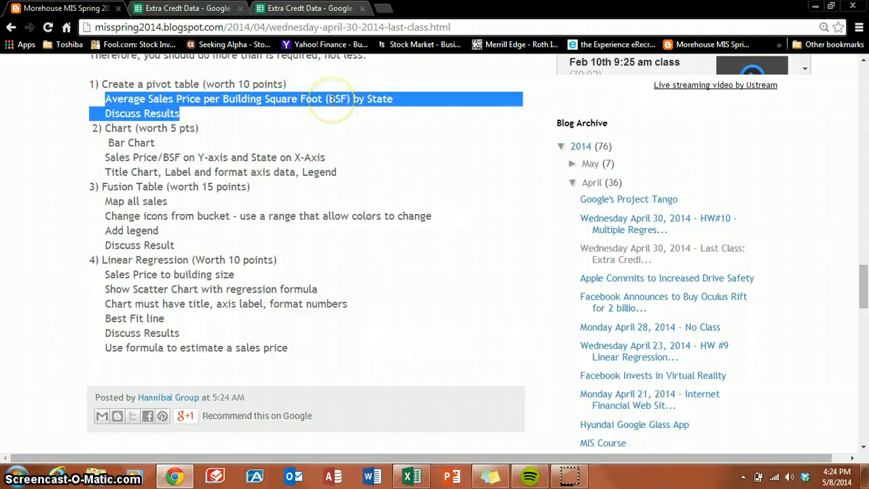
Switch back to Excel and add the State field to the PivotTable's rows.
key(alt+Tab)
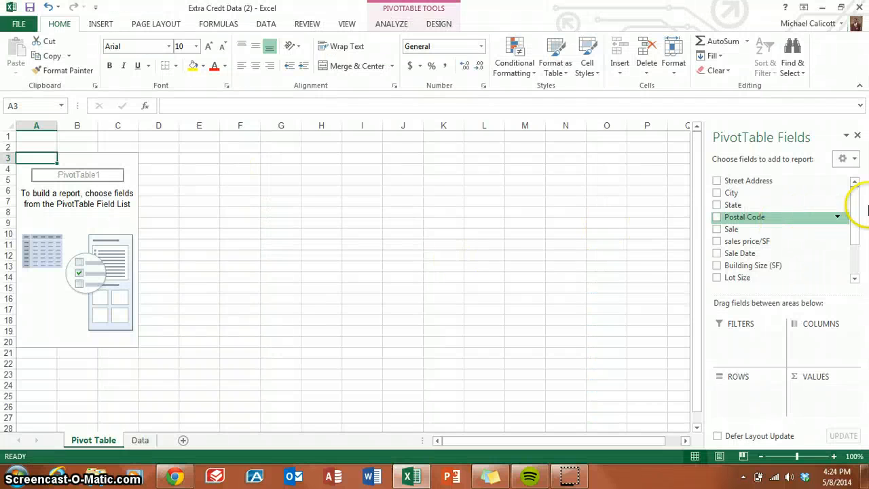
drag(854, 212, 733, 194)
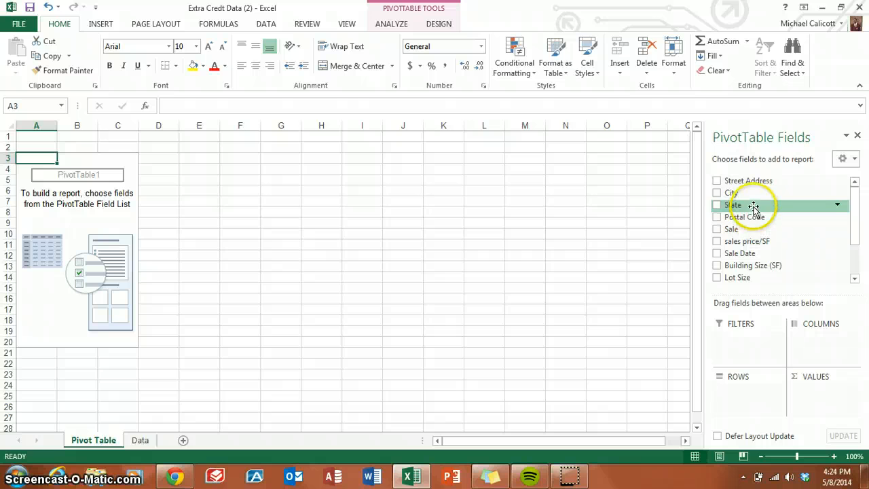
drag(754, 205, 758, 398)
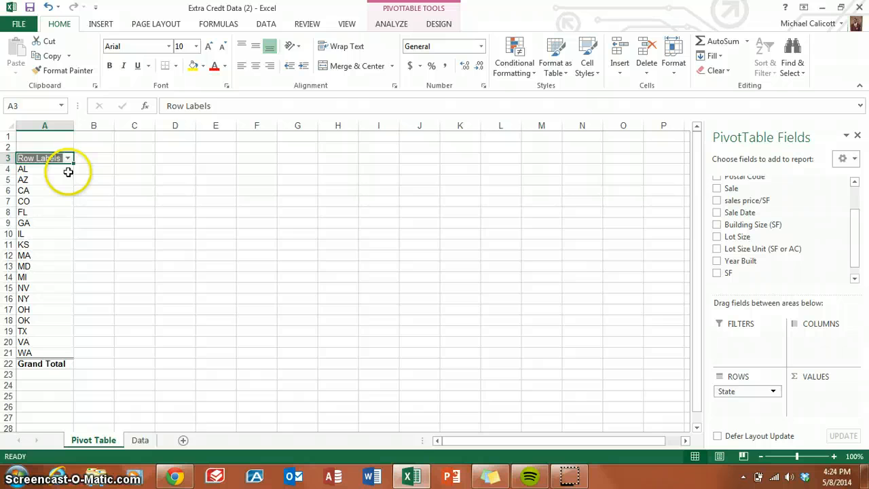
Examine the state row labels in the PivotTable and compare them with the source records on the Data sheet.
drag(61, 169, 32, 353)
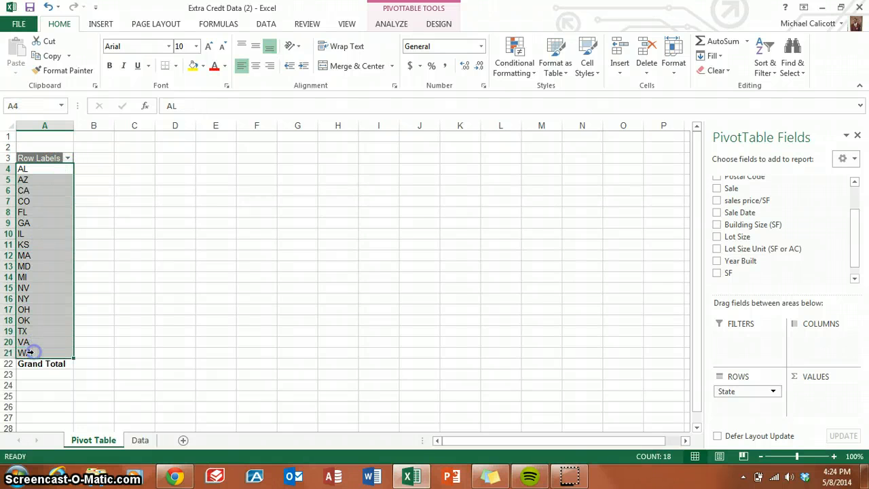
click(142, 364)
click(143, 443)
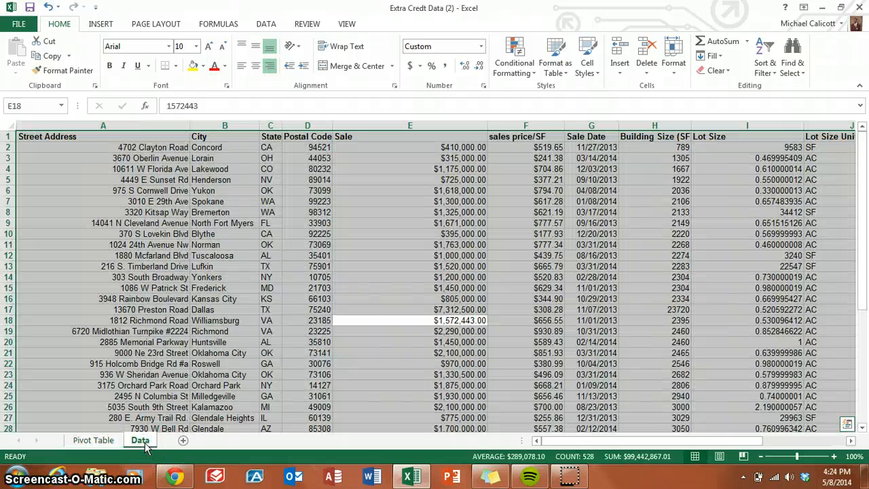
click(108, 443)
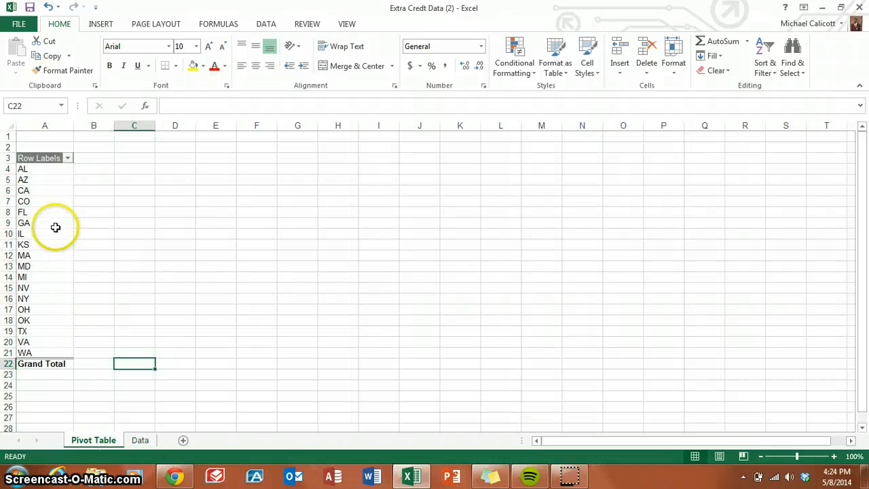
click(66, 174)
click(62, 169)
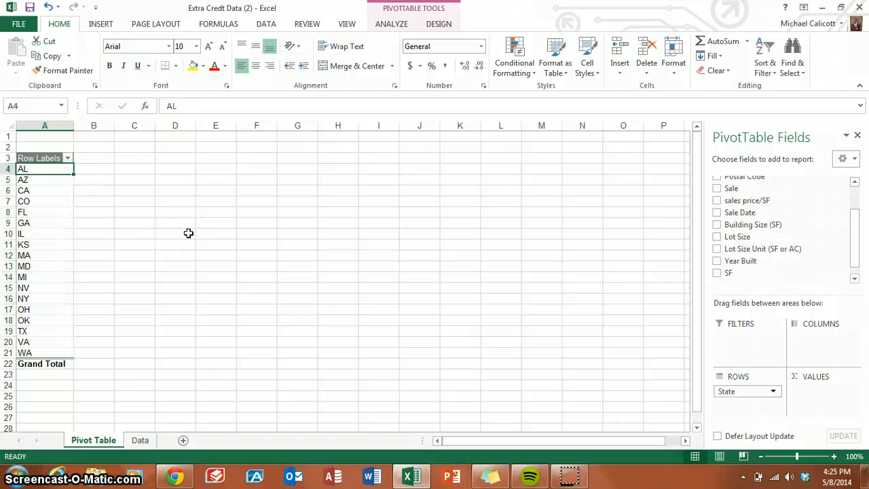
Recheck the pivot table requirement on the class blog, then return to Excel and add sales price/SF to the PivotTable's values.
key(alt+Tab)
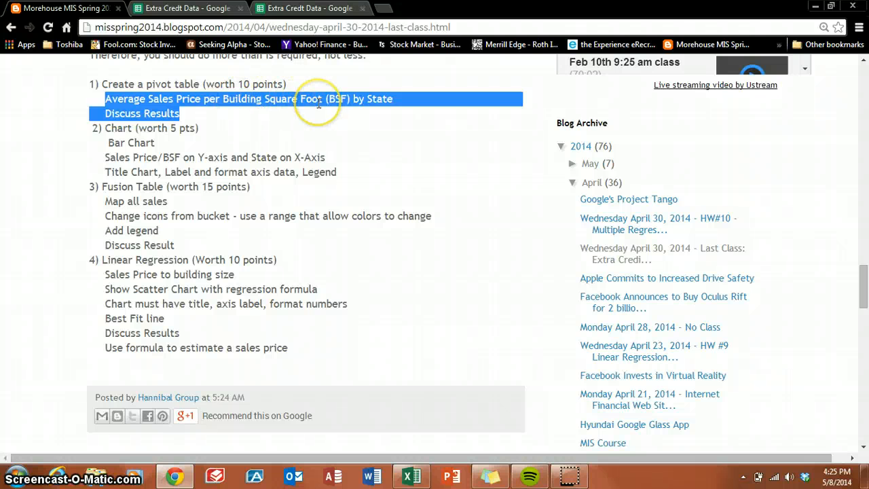
key(alt+Tab)
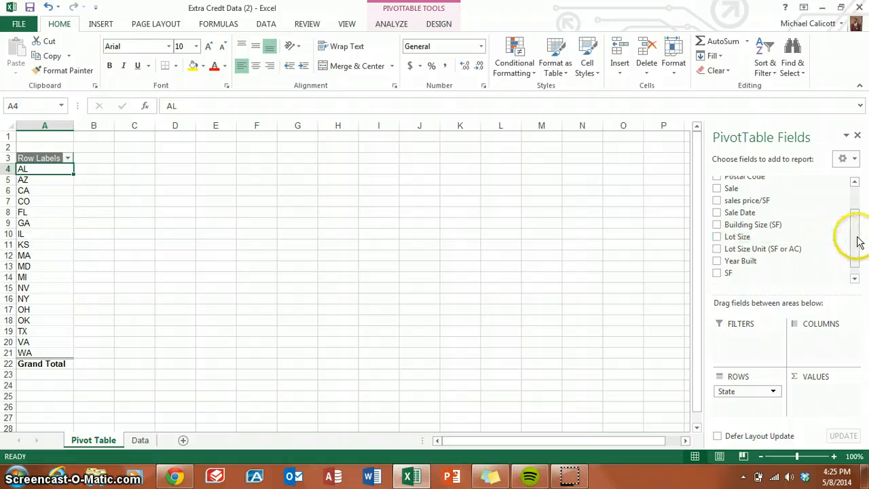
drag(854, 229, 854, 224)
drag(775, 225, 818, 397)
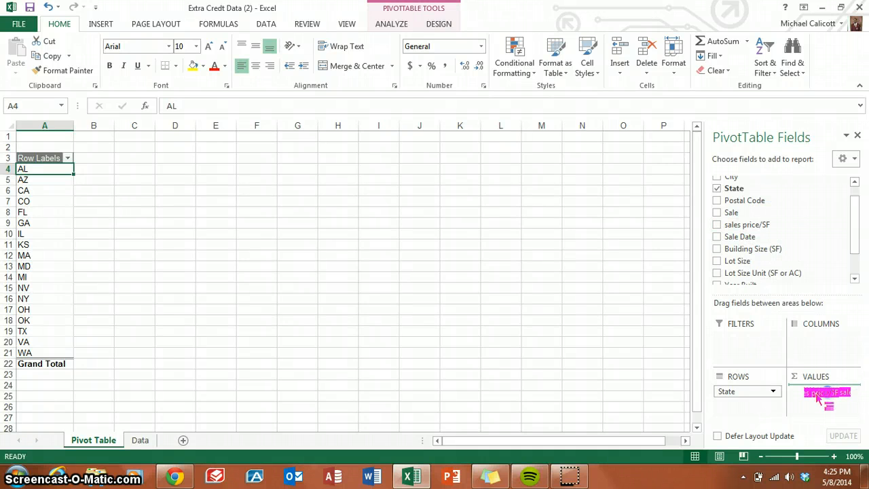
drag(818, 399, 823, 395)
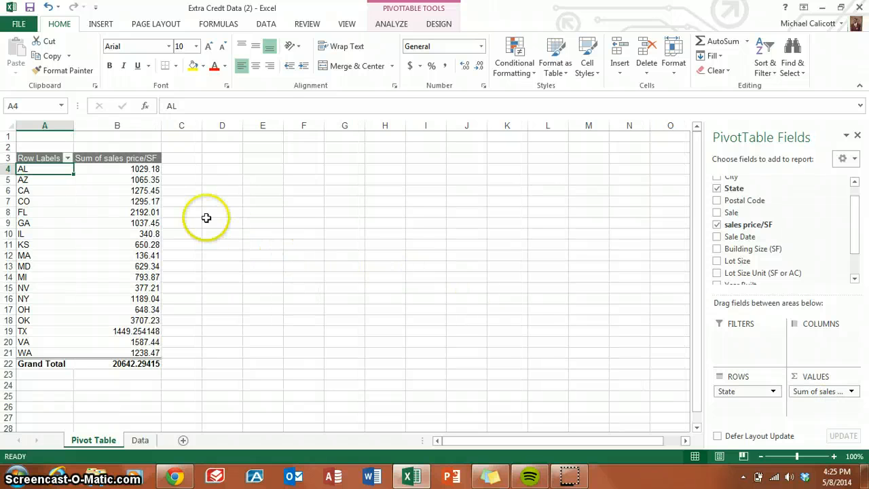
Examine the summed sales price/SF values beside the state labels, focusing on the AL and AZ rows.
mouse_move(145, 171)
drag(146, 170, 149, 231)
click(37, 208)
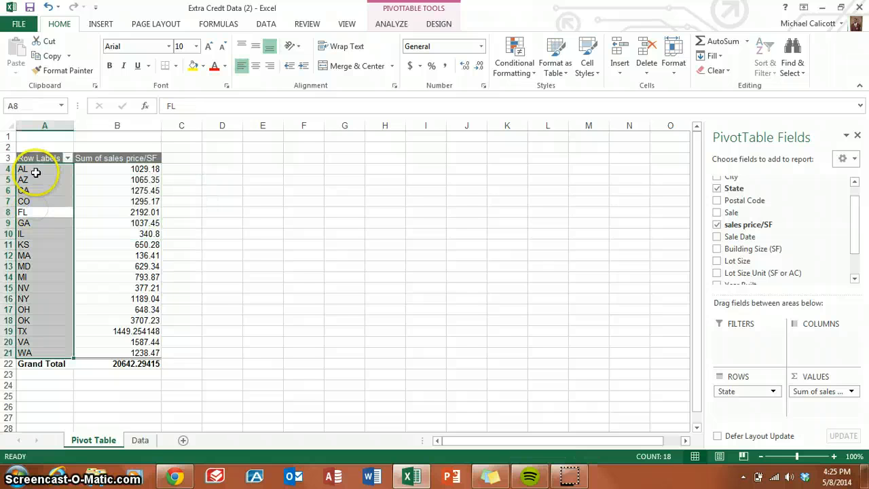
click(35, 171)
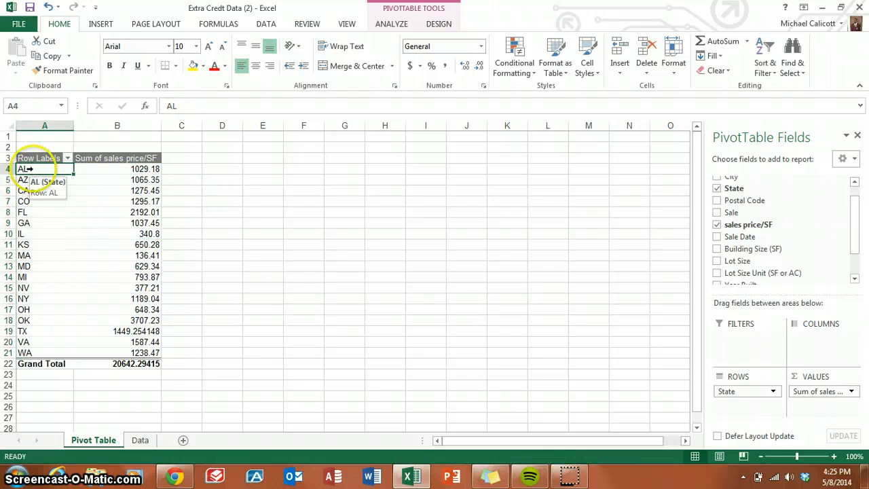
click(30, 169)
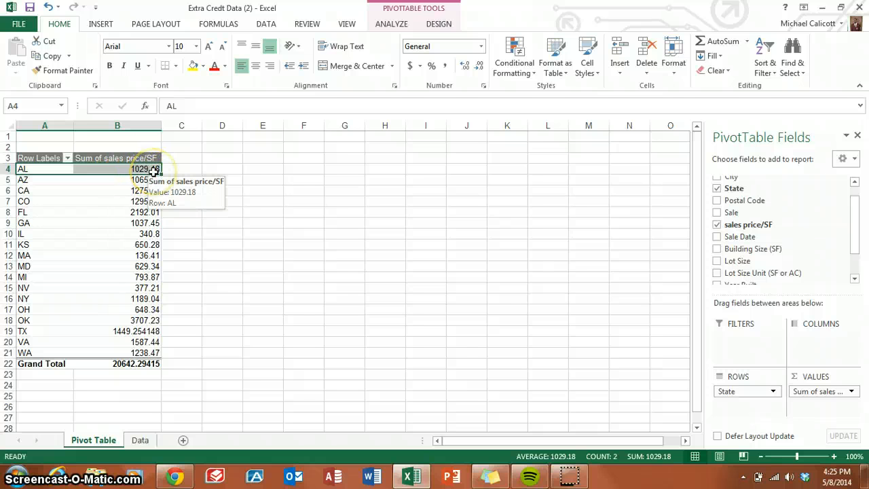
click(114, 178)
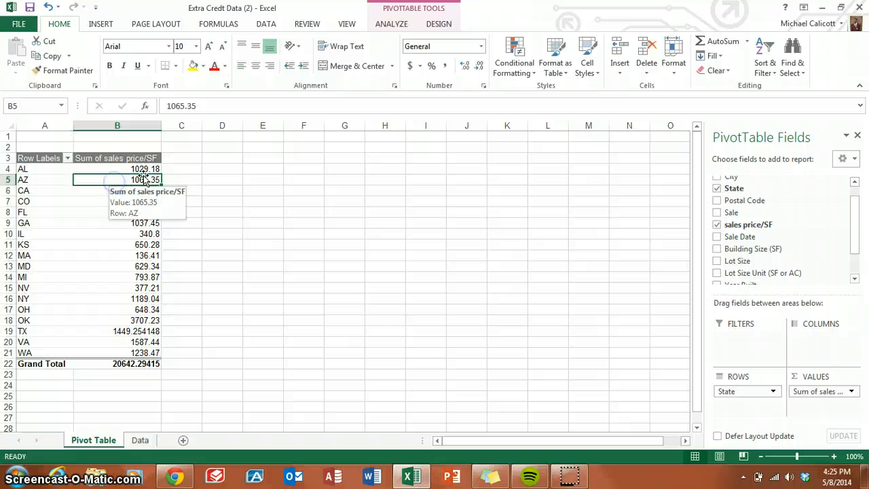
click(151, 169)
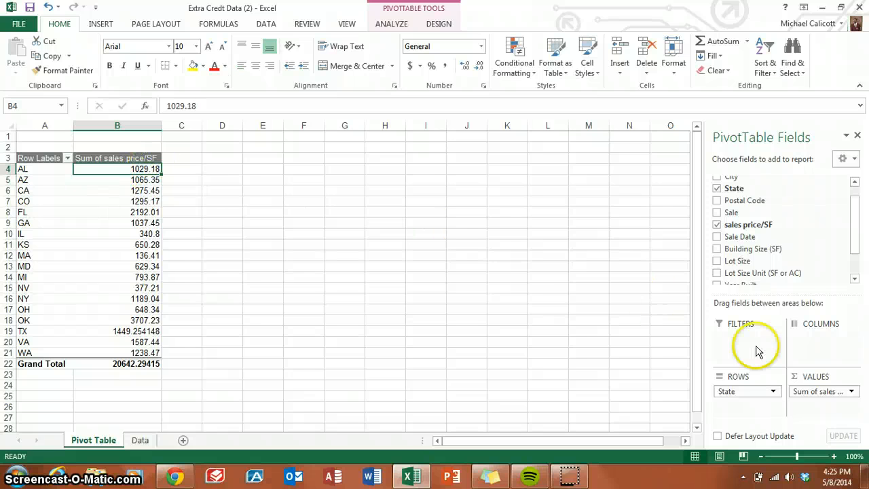
Summarize the PivotTable's sales price/SF values by Average instead of Sum and check the value column's header.
click(853, 393)
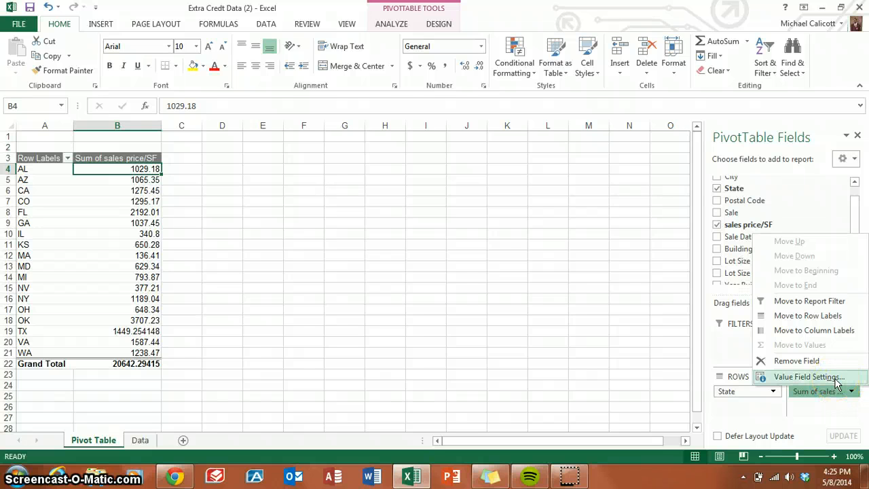
click(835, 382)
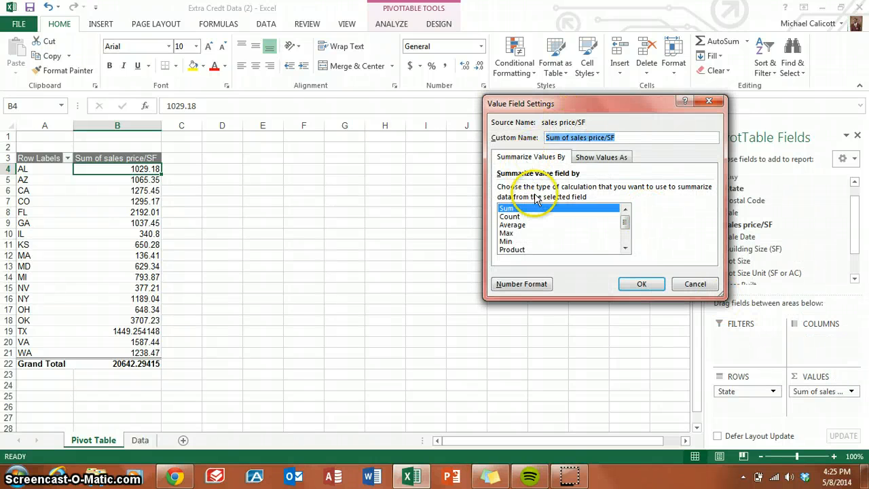
click(529, 213)
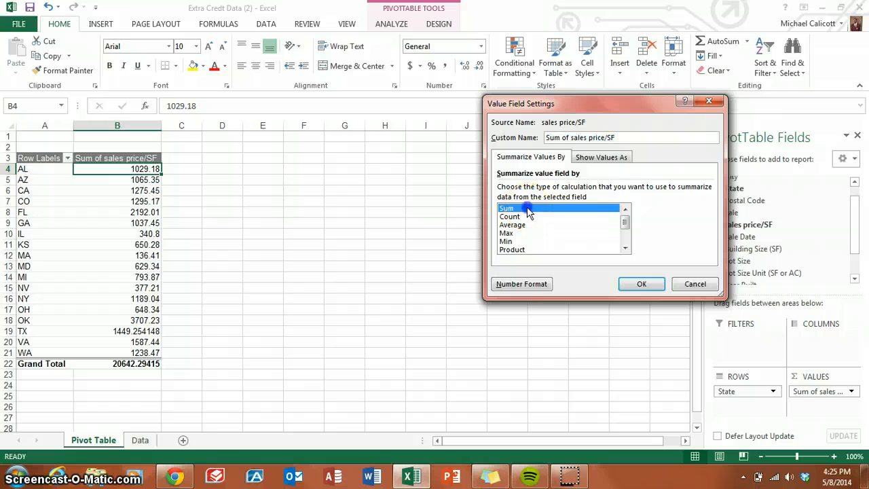
click(521, 228)
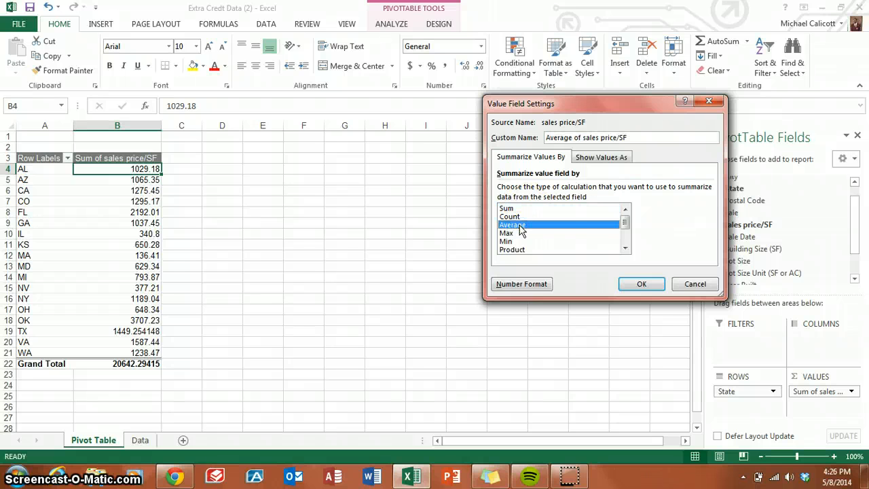
click(642, 284)
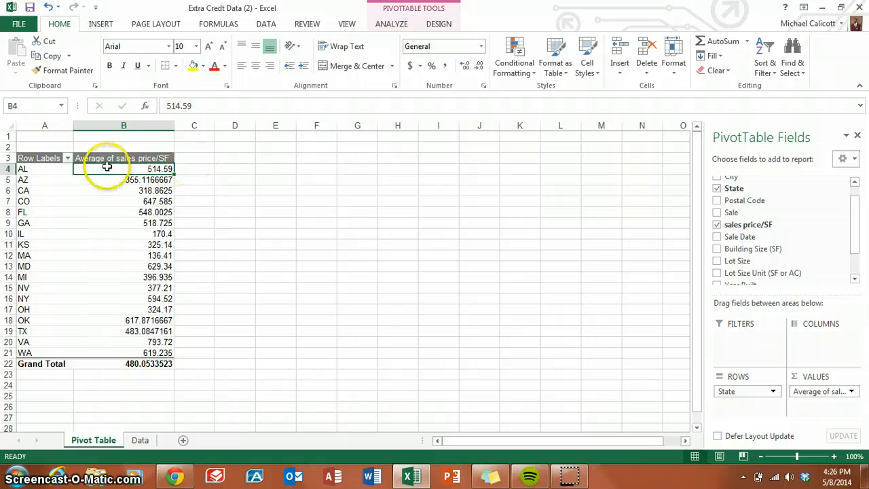
click(127, 153)
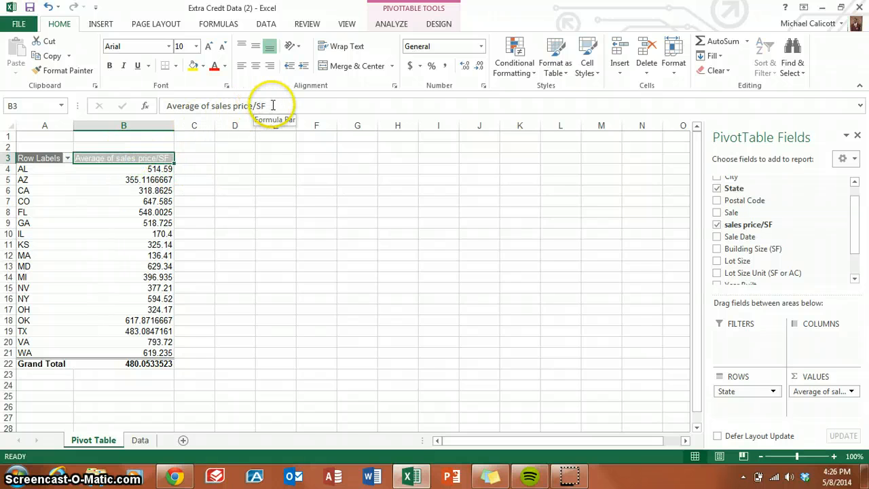
drag(267, 106, 155, 110)
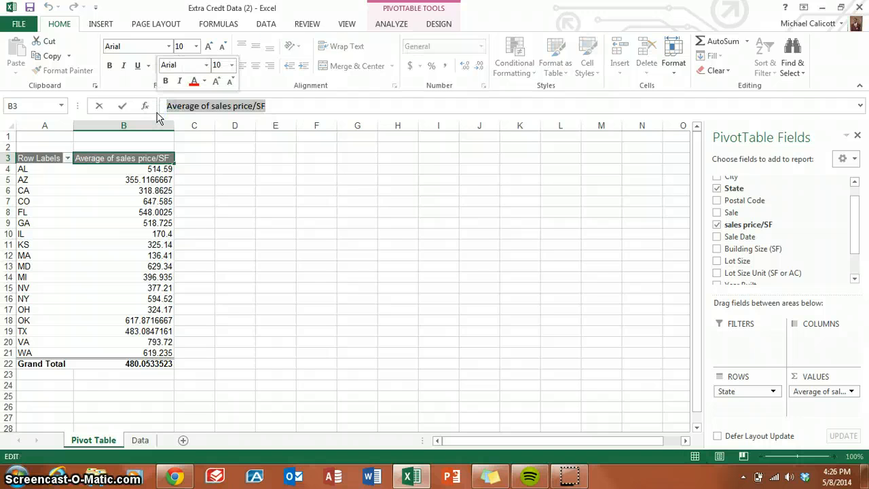
click(162, 170)
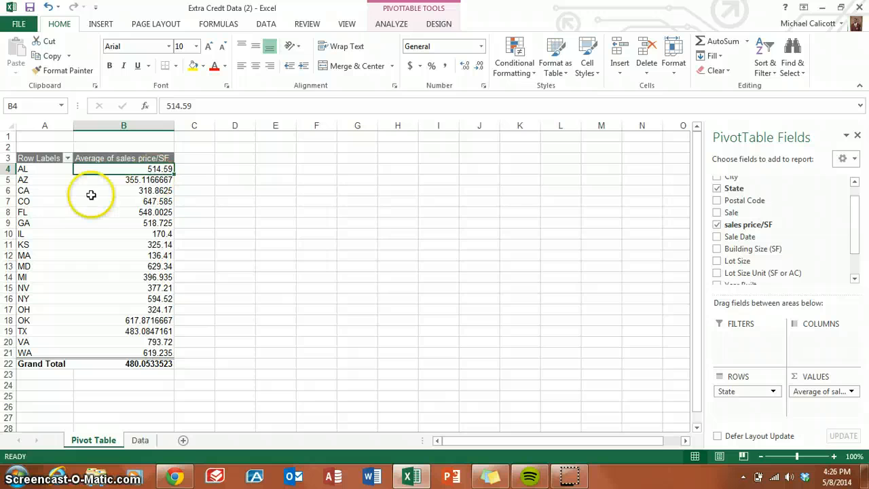
Show the state averages and grand total in B4:B22 with two decimal places and format them as Currency.
click(152, 169)
drag(153, 169, 156, 362)
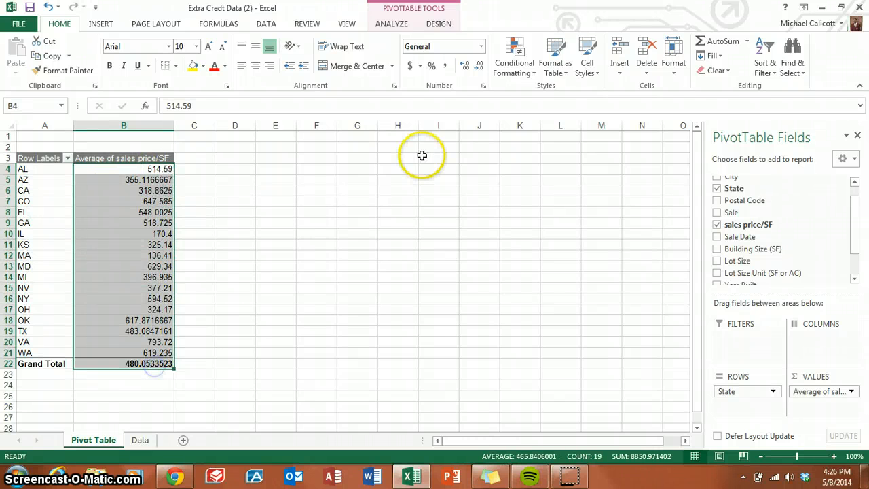
click(480, 68)
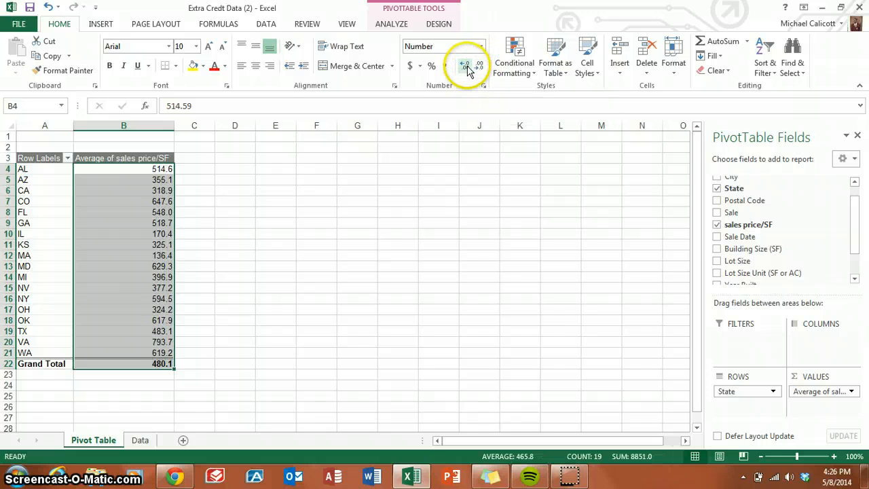
click(465, 66)
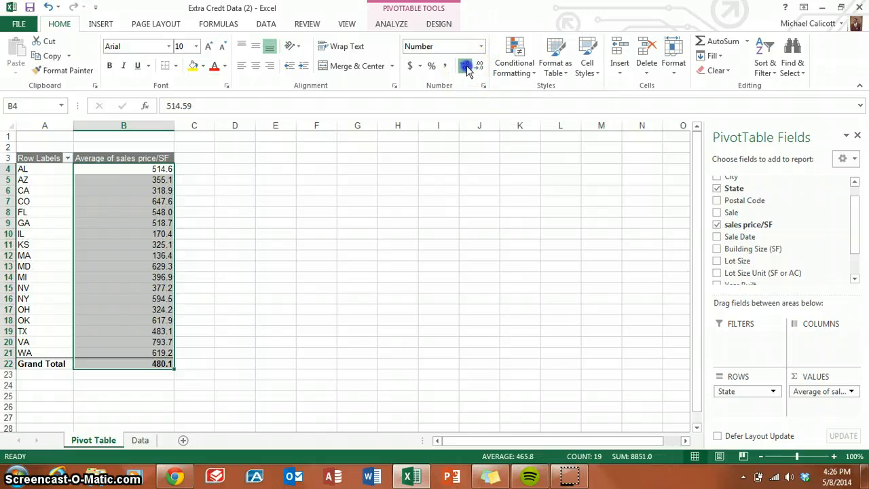
click(220, 232)
drag(156, 169, 152, 364)
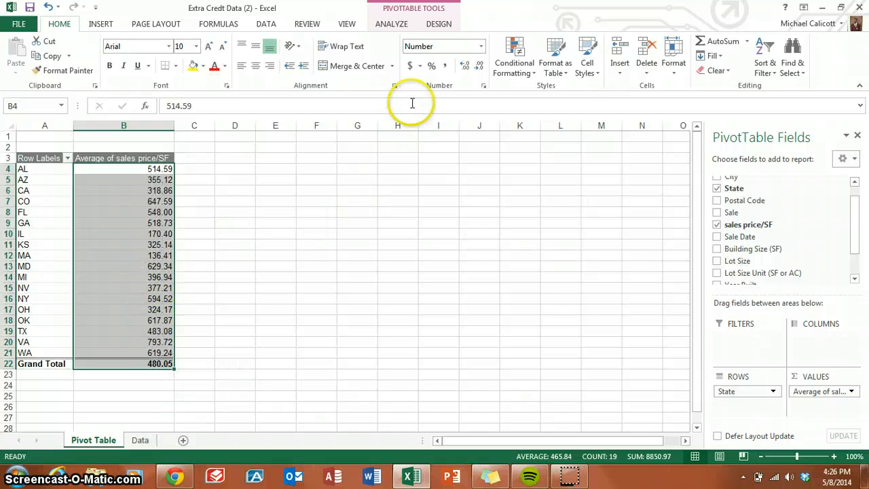
click(410, 68)
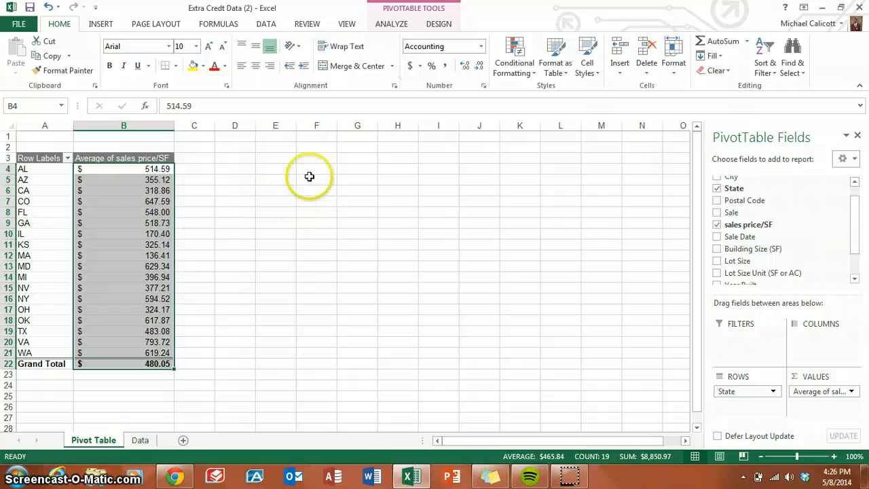
click(481, 52)
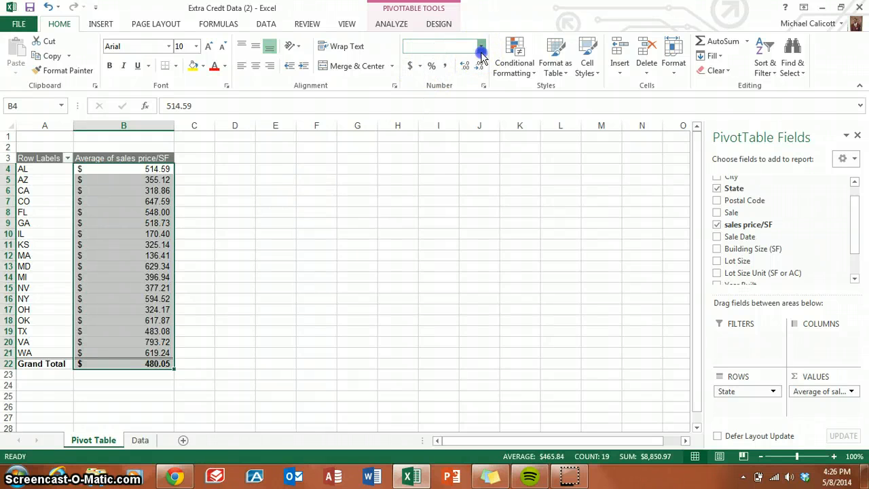
click(451, 120)
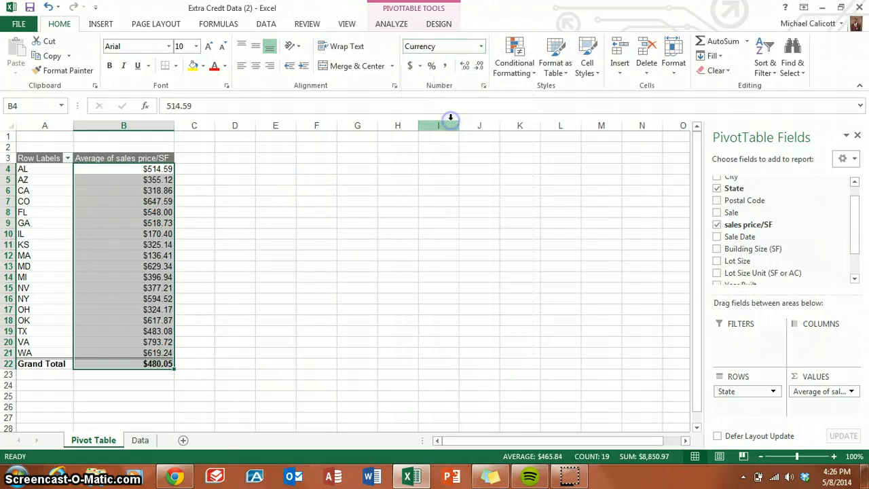
click(278, 219)
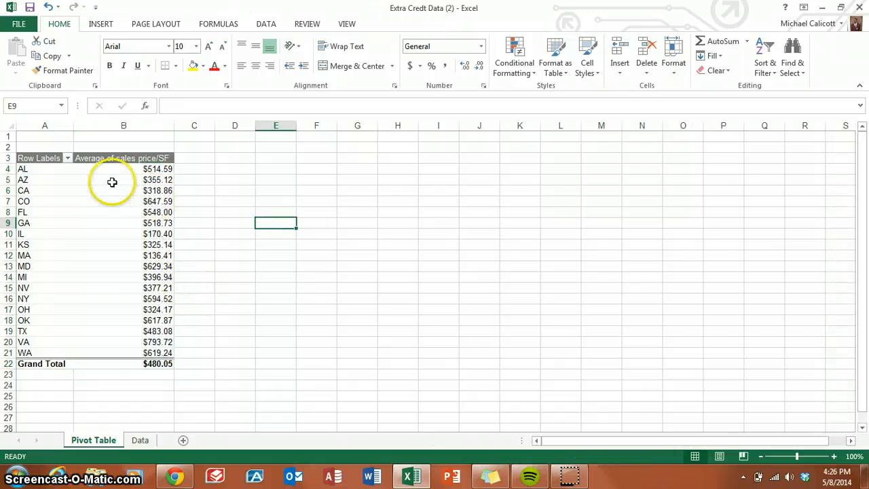
Review the average sales price per square foot state by state, from AL down to GA.
click(43, 170)
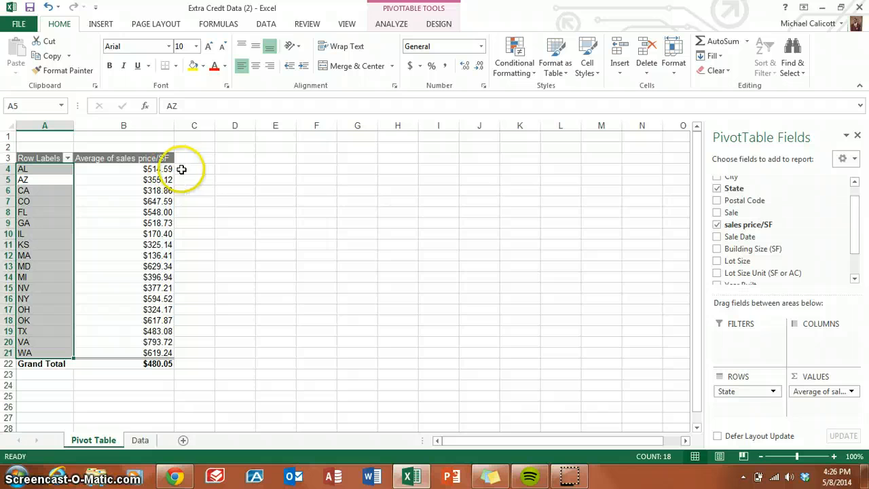
click(167, 170)
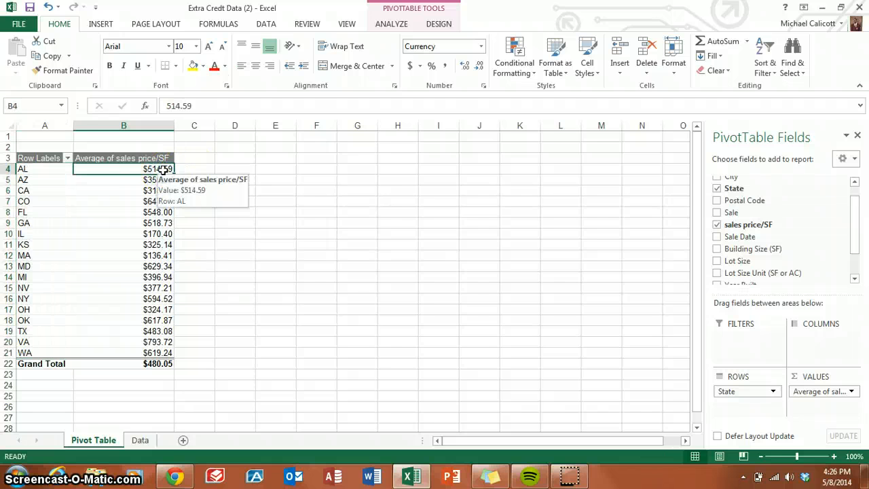
key(Down)
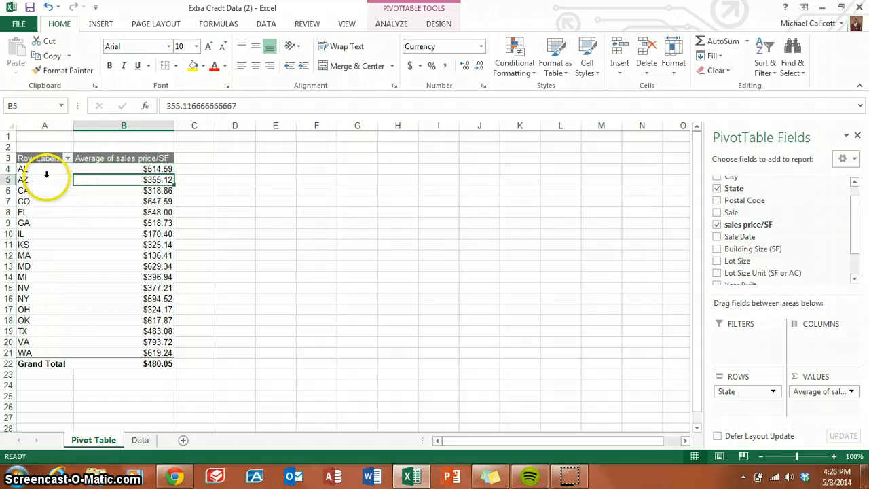
key(Left)
key(Down)
key(Down)
key(Down)
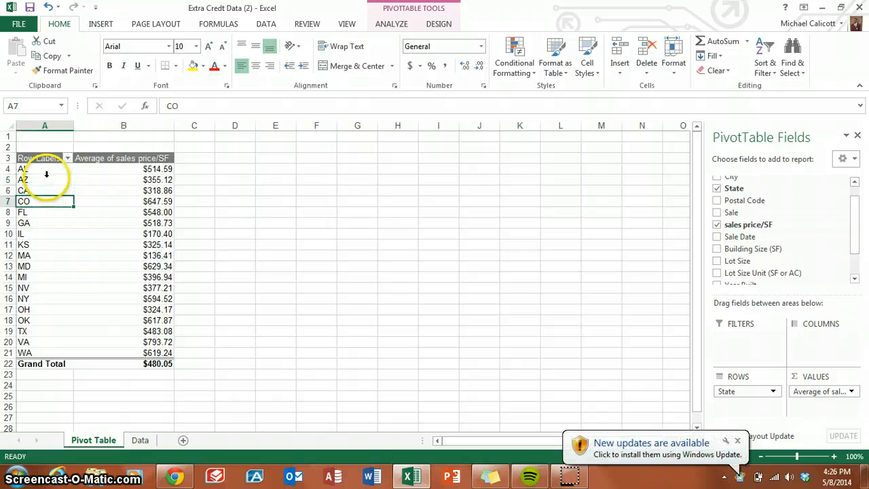
key(shift+Right)
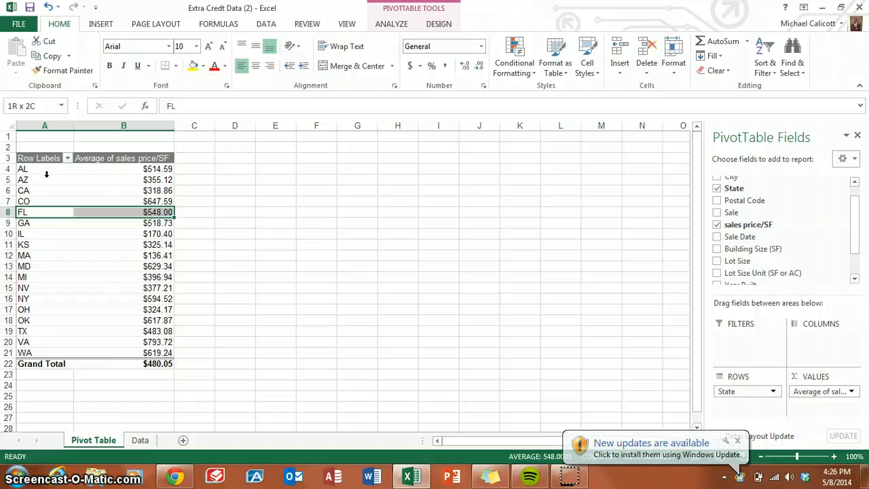
key(Down)
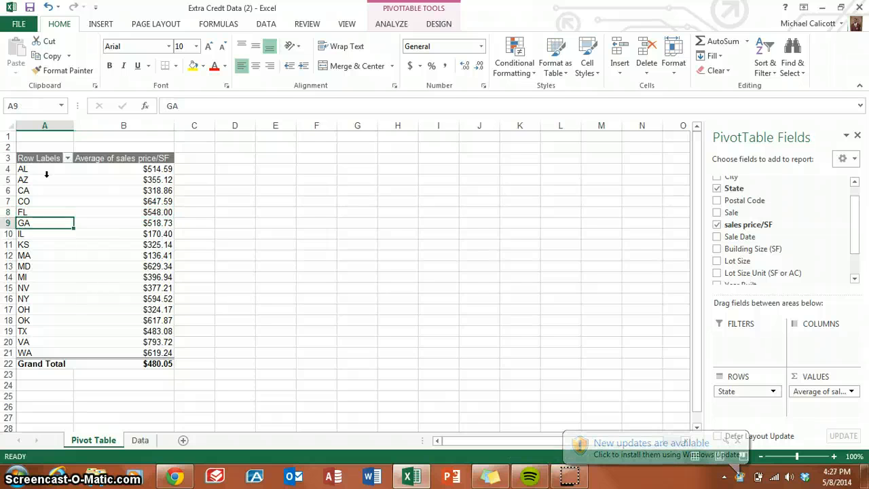
Review the remaining average sales prices per square foot state by state, from IL down to WA.
key(Down)
key(Down)
key(Down)
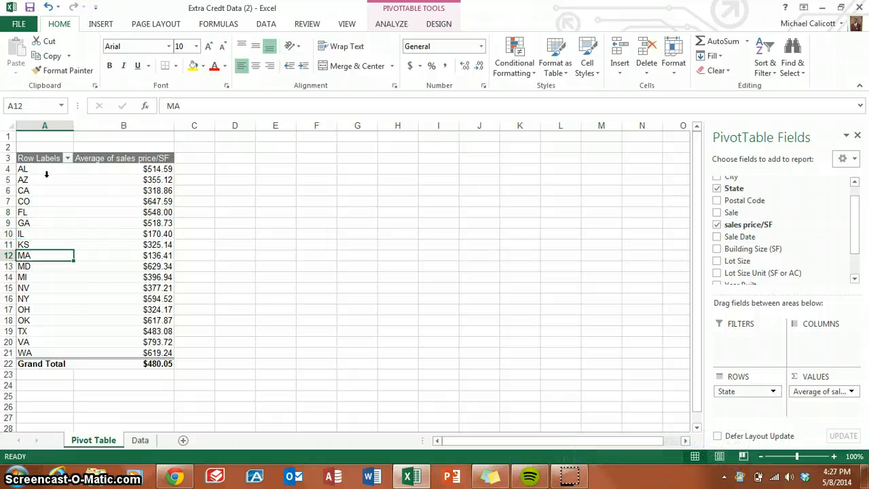
key(Down)
key(Down)
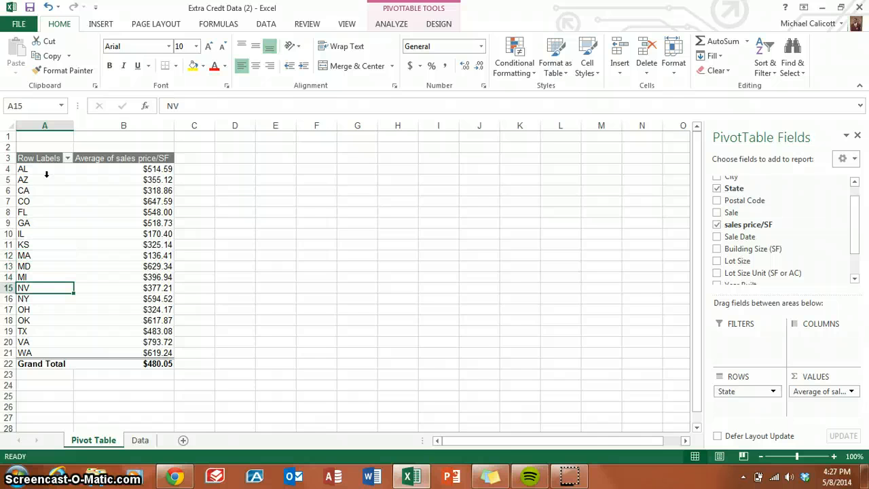
key(Right)
key(Right)
key(Down)
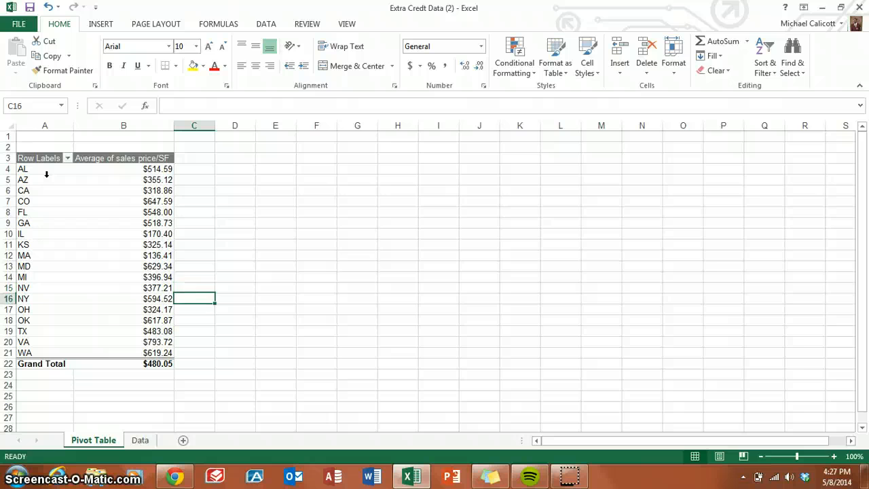
key(Left)
key(Down)
key(Down)
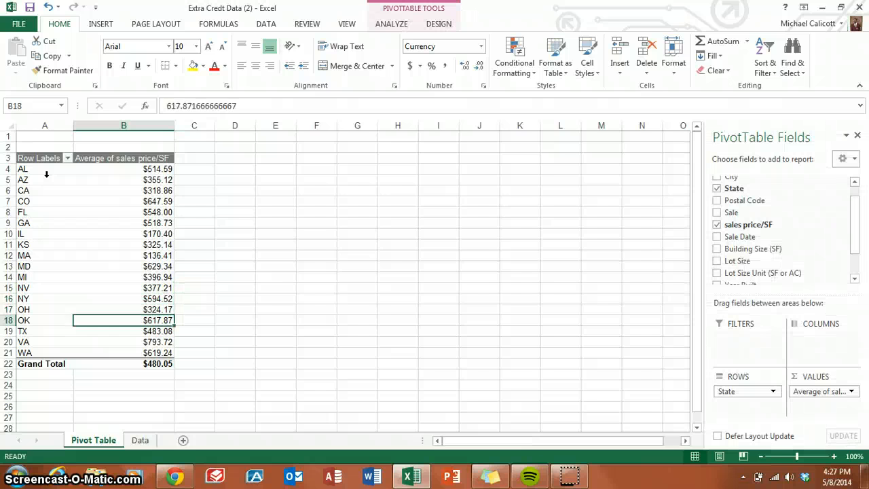
key(Down)
key(Down)
key(Down)
Compare the state averages again, going back up the value column from WA to MD.
key(Up)
key(Up)
key(Up)
key(Up)
key(Up)
key(Up)
key(Up)
key(Up)
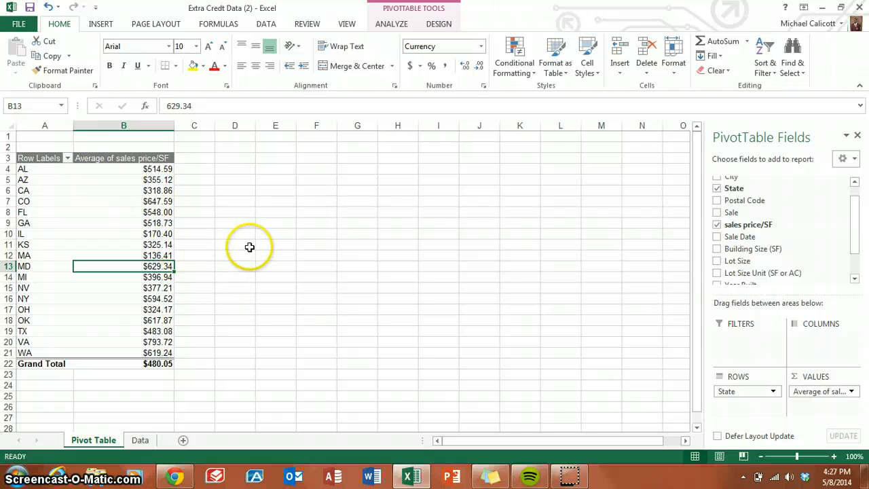
Switch to Chrome to check the assignment's pivot table and Discuss Results requirements, and return to the Excel pivot table.
key(alt+Tab)
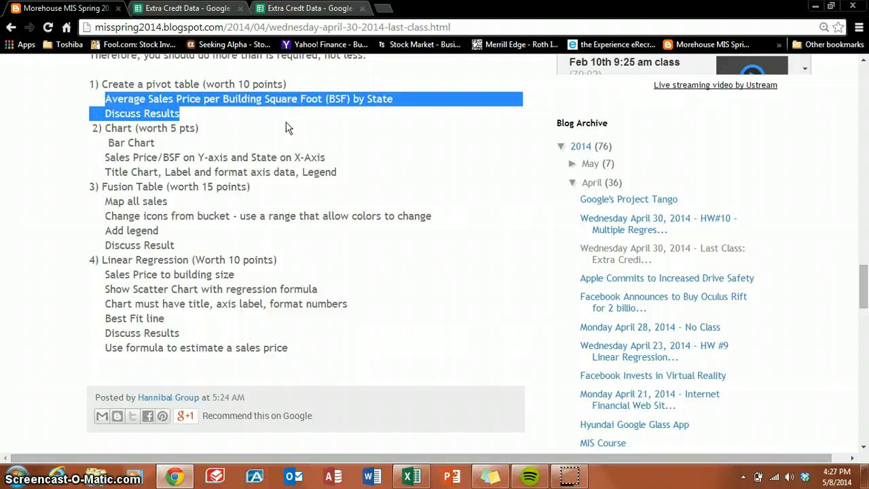
key(alt)
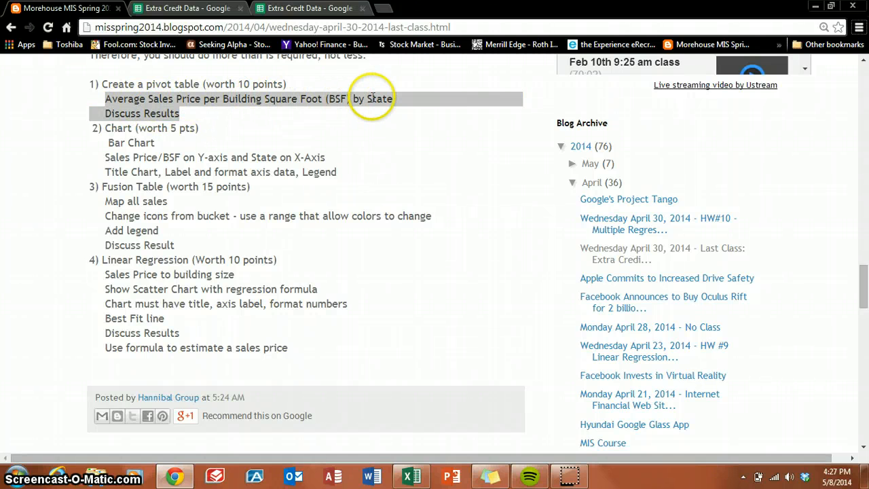
key(alt+Tab)
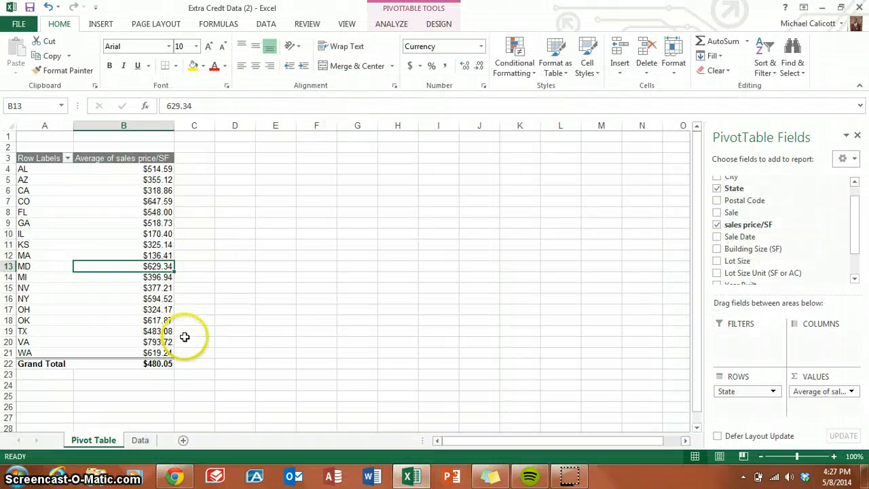